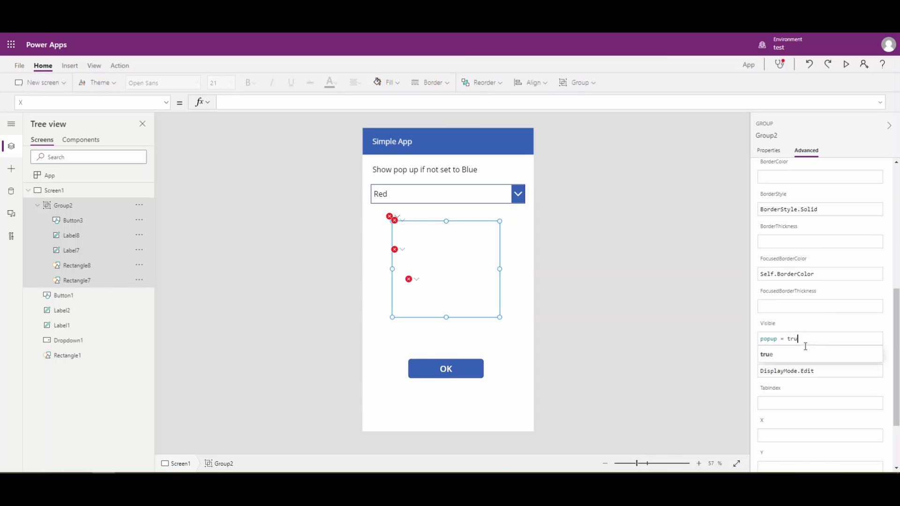
Finish Group2's Visible formula as popup = true so the variable controls the pop-up.
text(e)
click(754, 388)
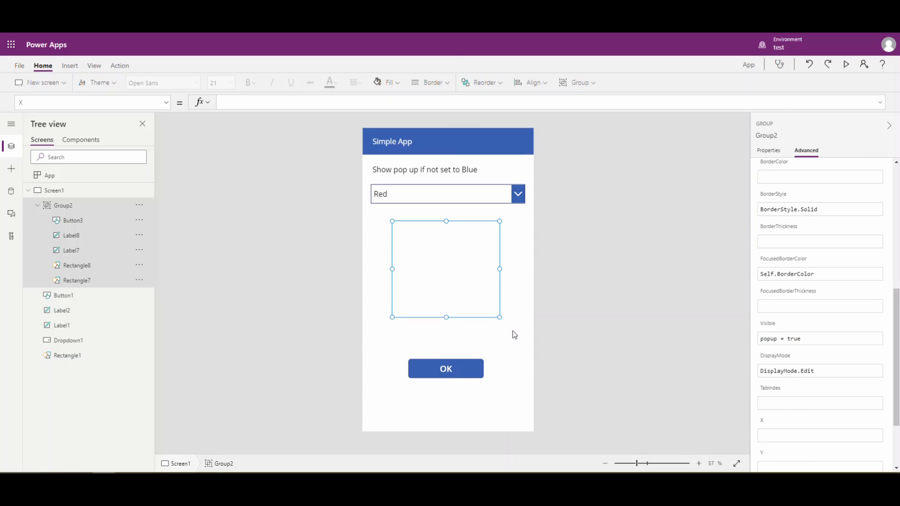
click(523, 378)
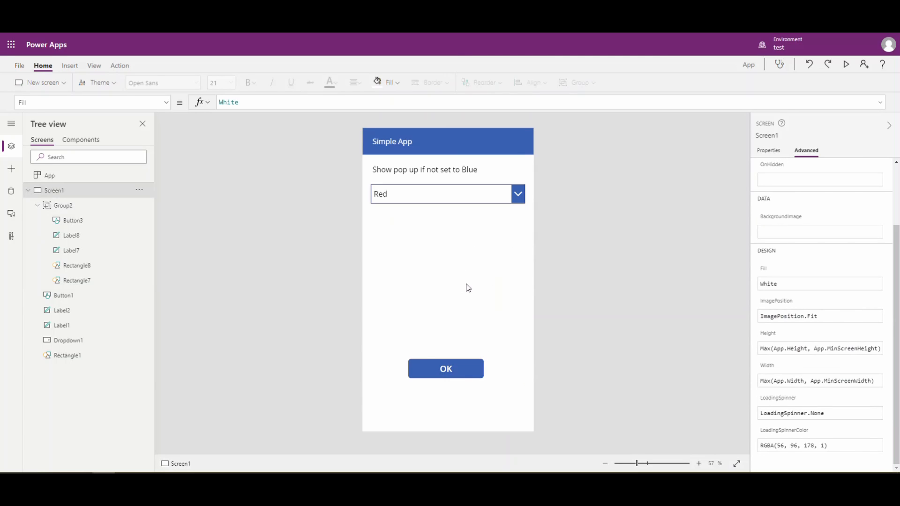
Replace the main OK button's OnSelect formula with the start of an If condition on Dropdown1.Selected.Value.
click(446, 370)
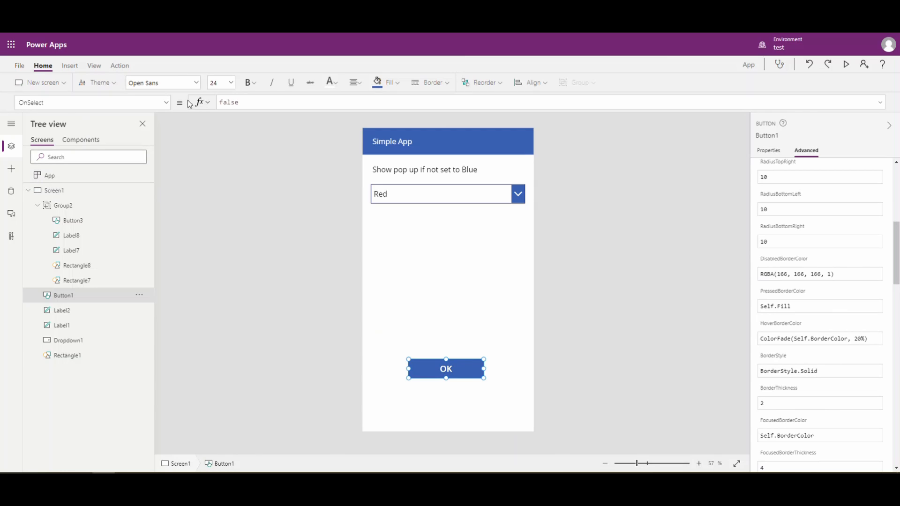
drag(250, 103, 201, 108)
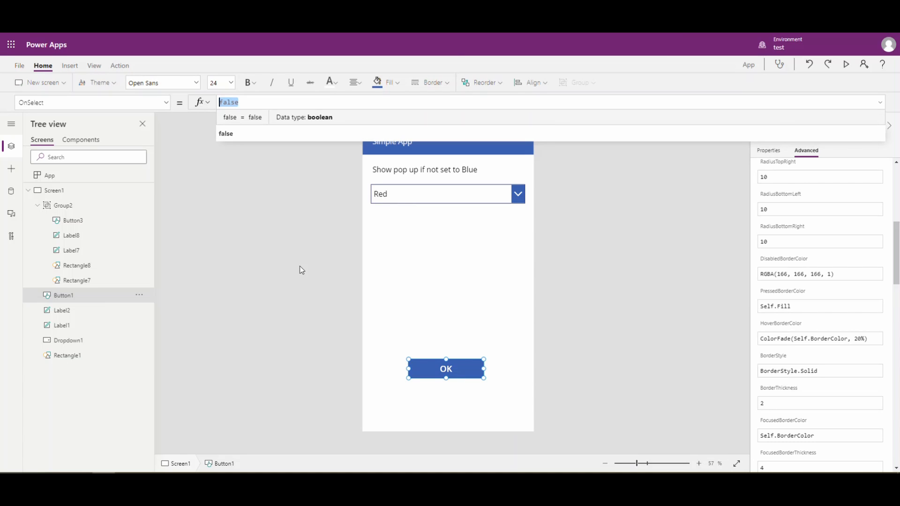
key(BackSpace)
text(if)
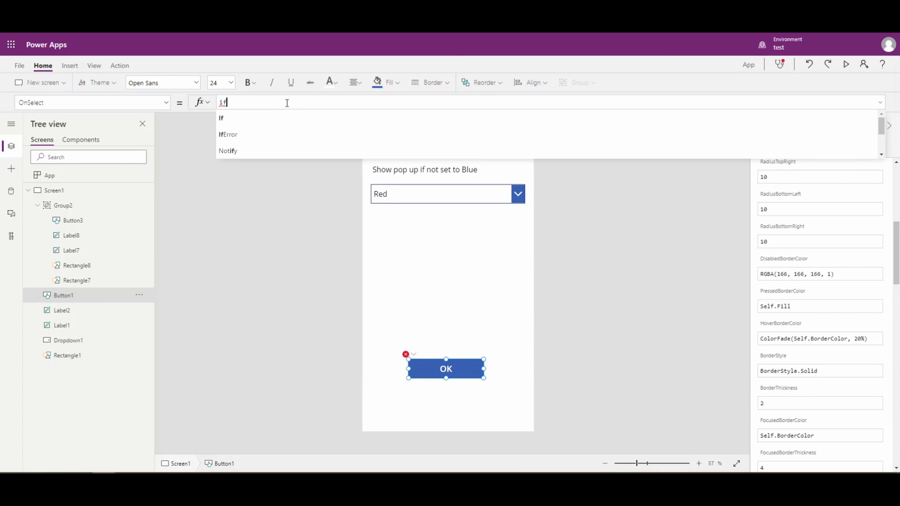
text((drop)
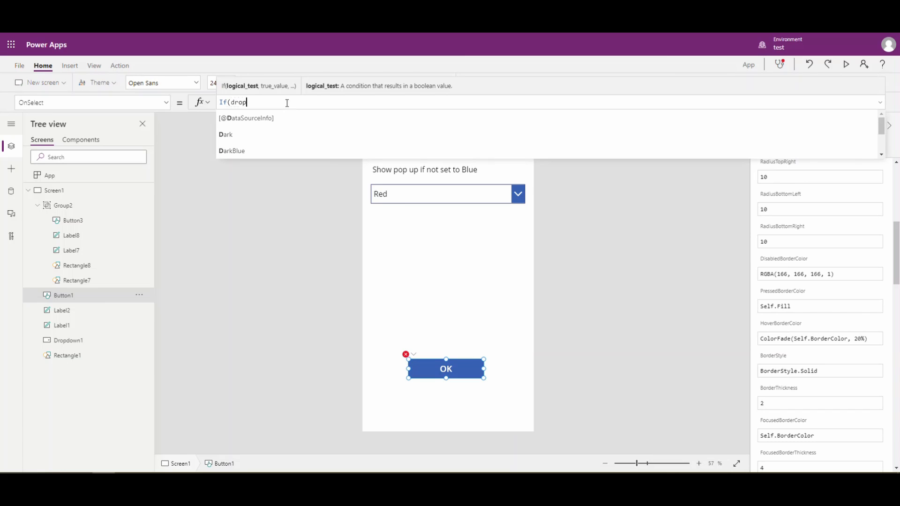
key(Down)
key(Tab)
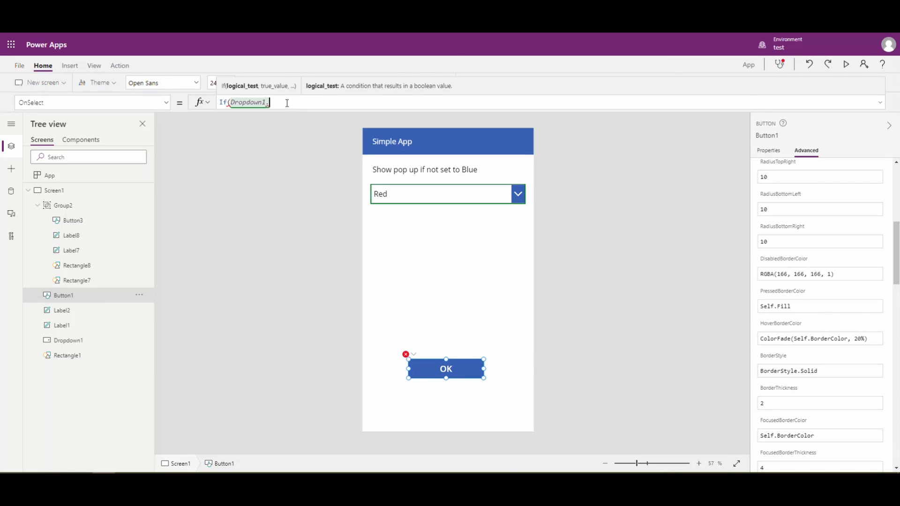
text(.s)
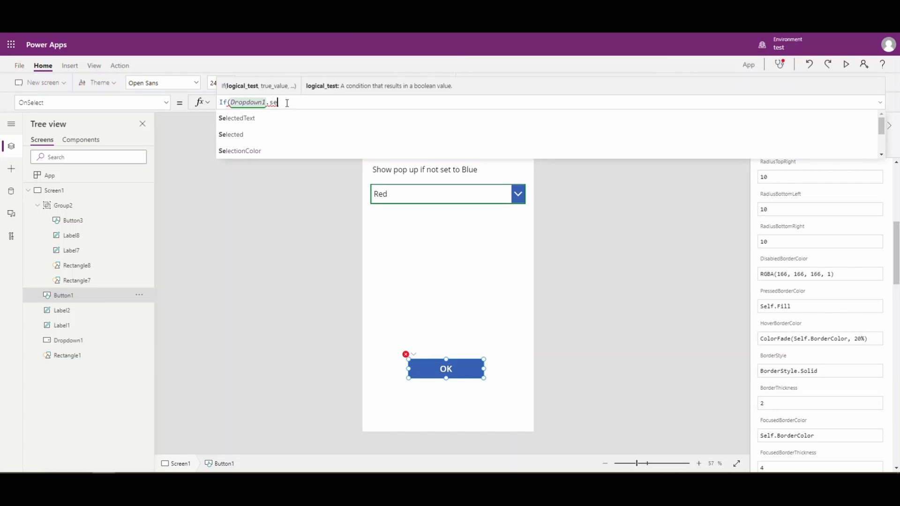
text(e)
key(Down)
key(Down)
key(Tab)
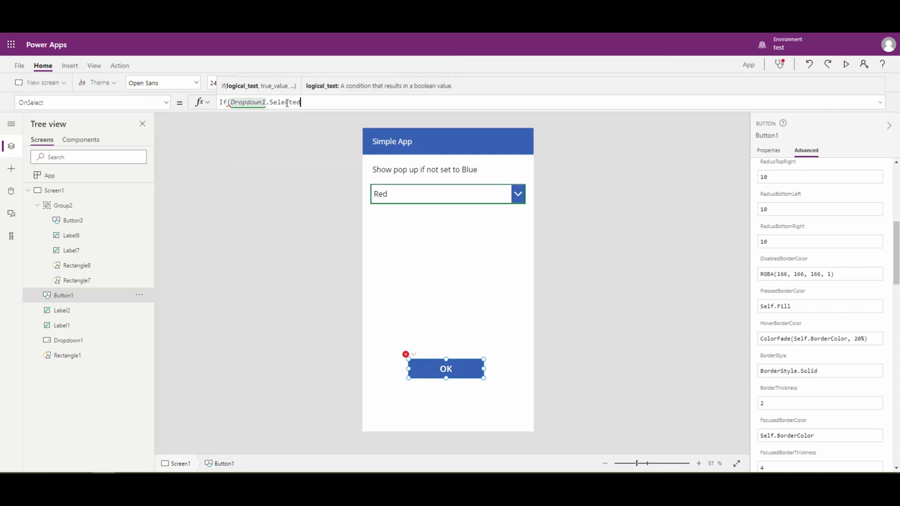
text(.va)
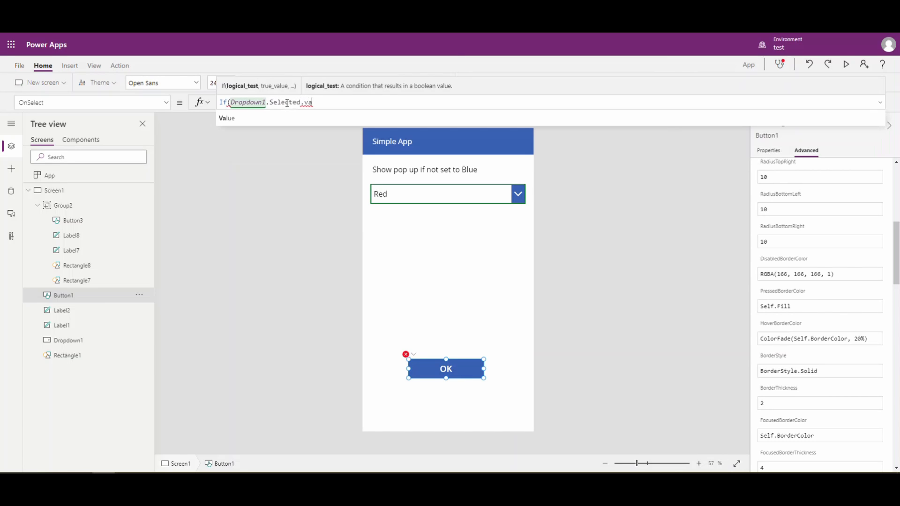
key(Tab)
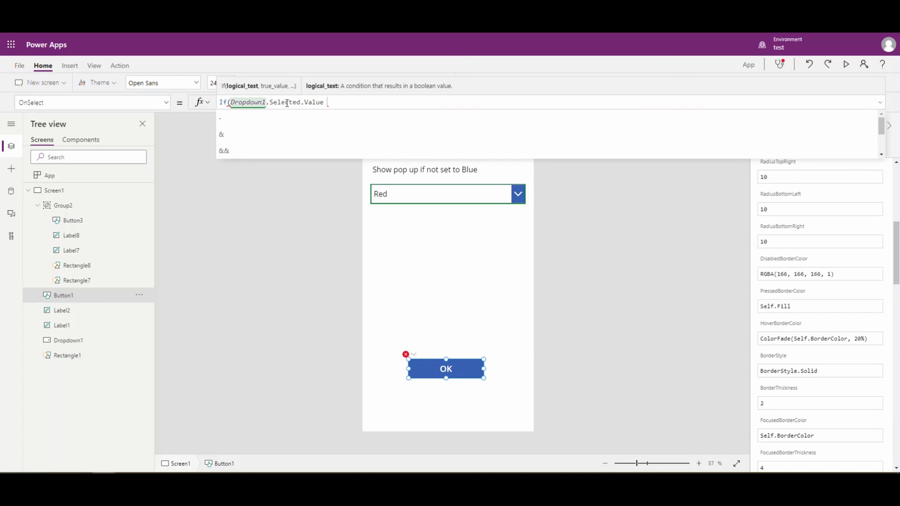
Complete the main OK button's OnSelect condition with <> "Blue" and the result Set(popup,true).
text(= )
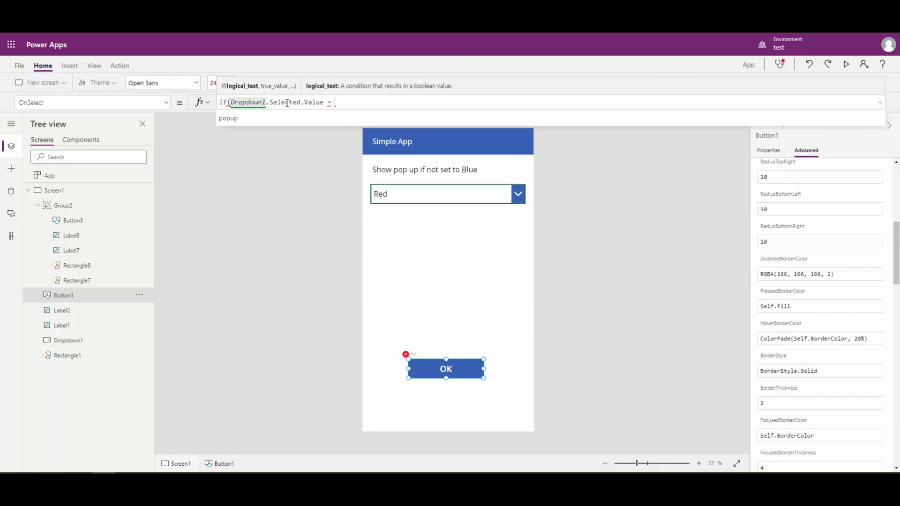
key(BackSpace)
key(BackSpace)
text(<> )
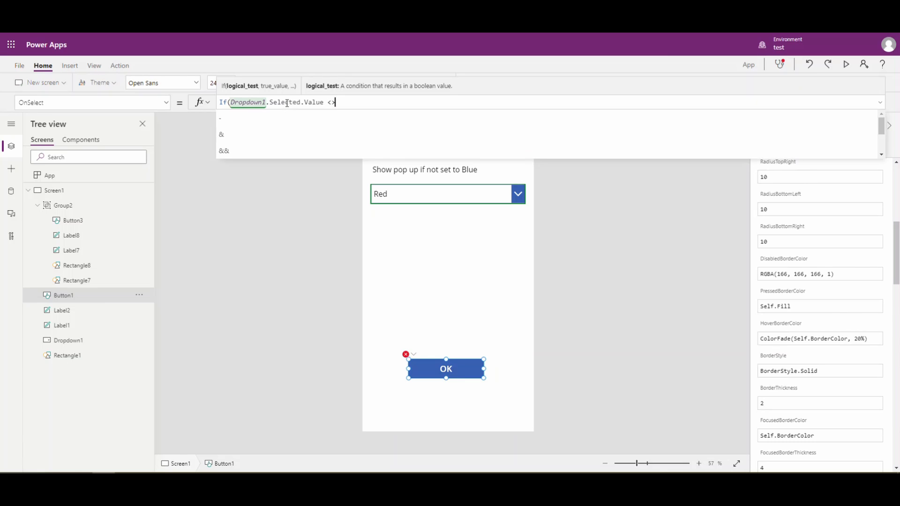
text("Blu)
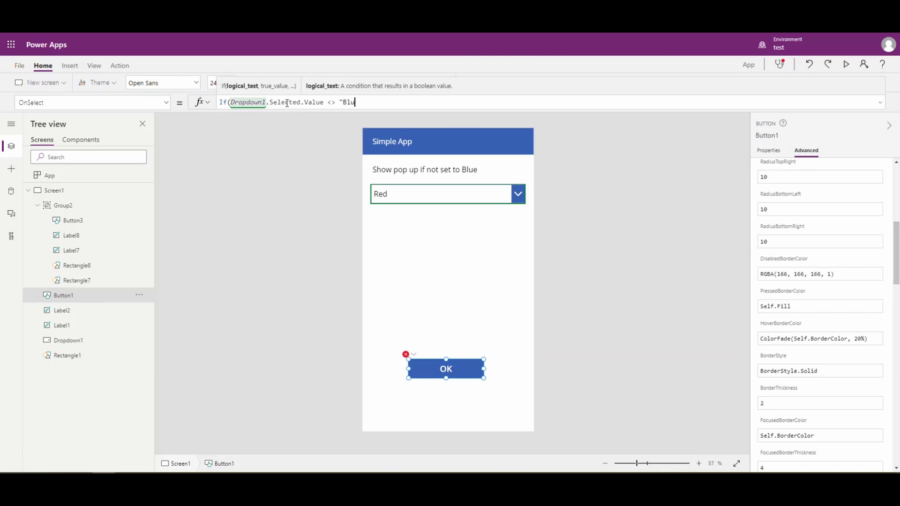
text(e",)
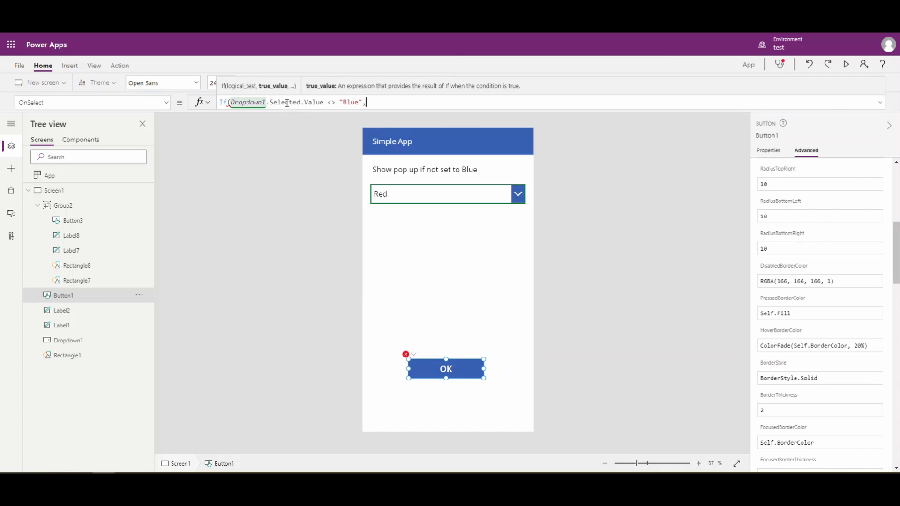
text( Set(popup,)
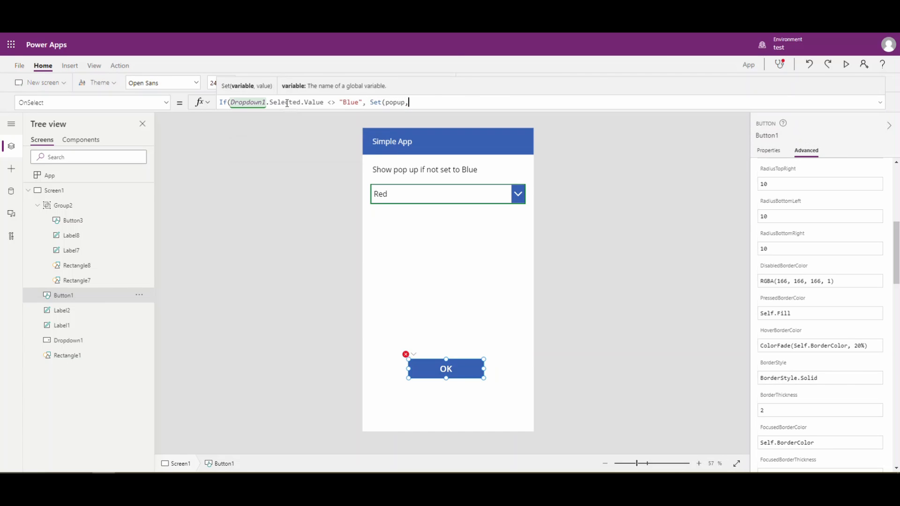
text(true))
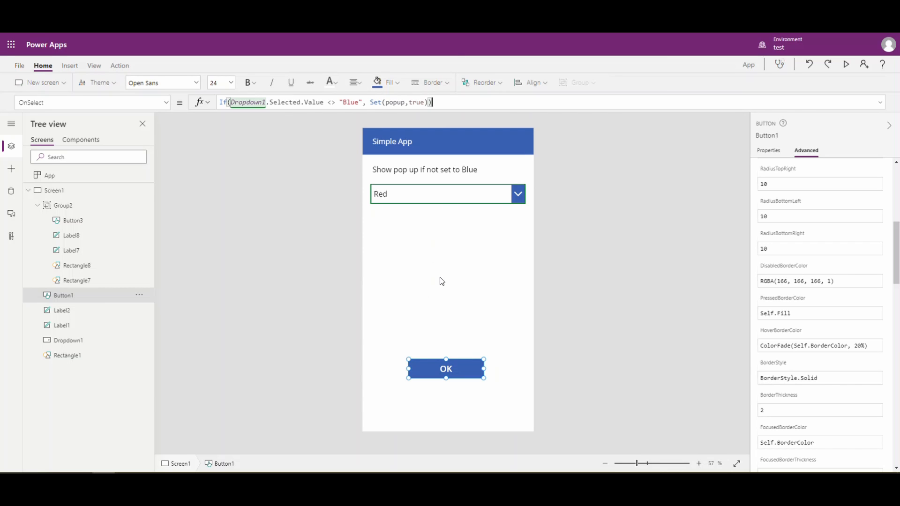
Preview the app and test the main OK button with Red selected, and return to editing.
click(846, 65)
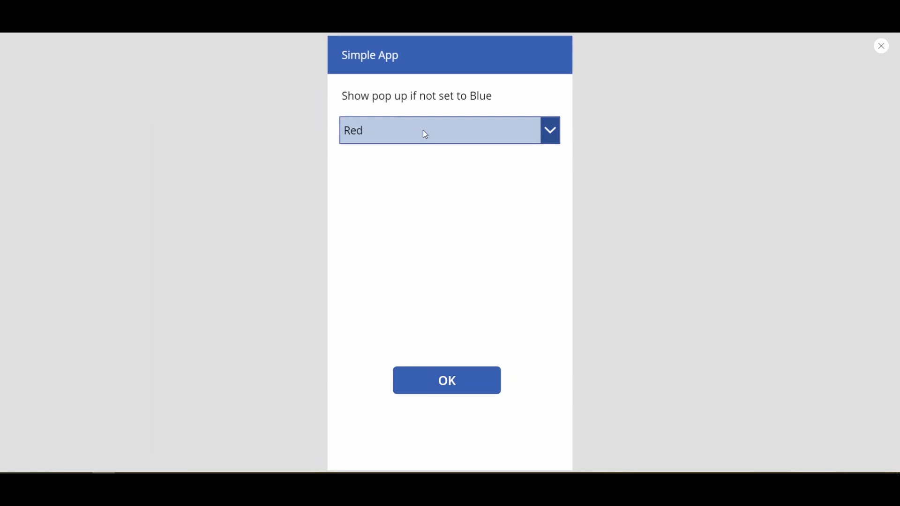
click(446, 384)
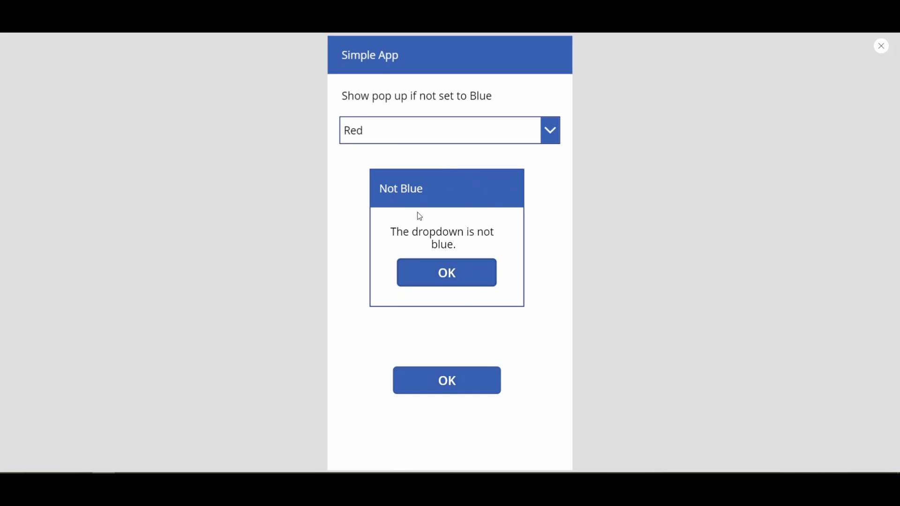
click(880, 51)
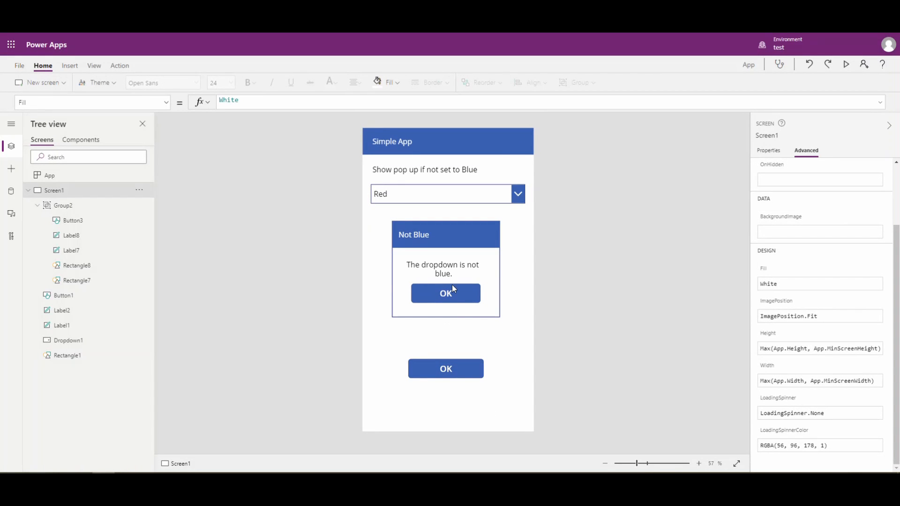
Set the OnSelect formula of the OK button inside the pop-up to Set(popup, false).
click(449, 291)
click(446, 293)
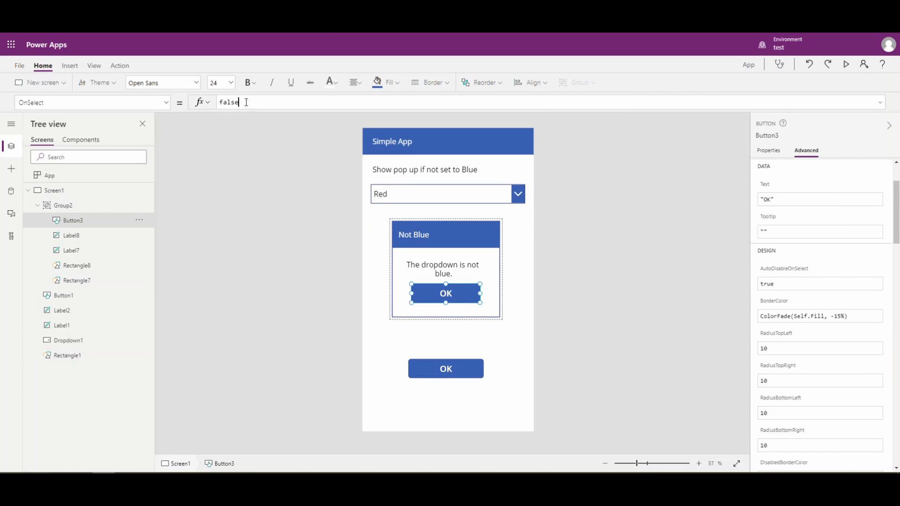
drag(246, 102, 218, 102)
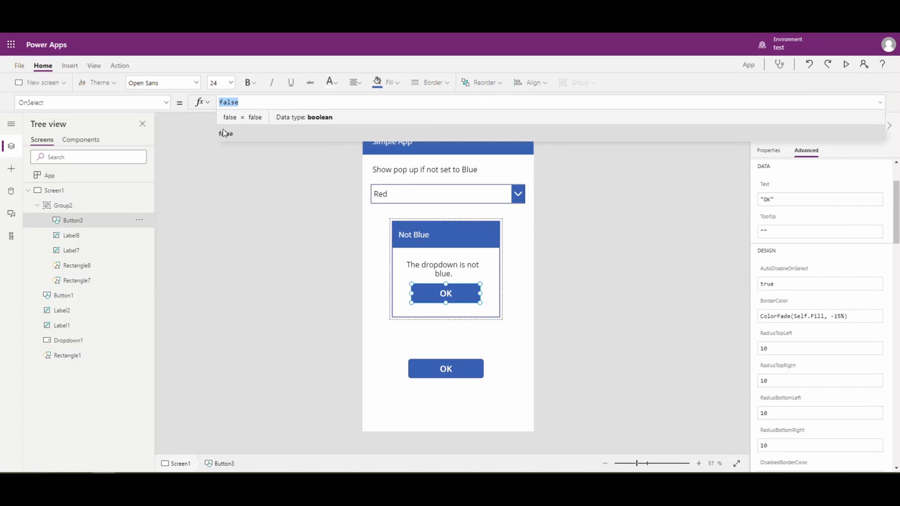
text(Set()
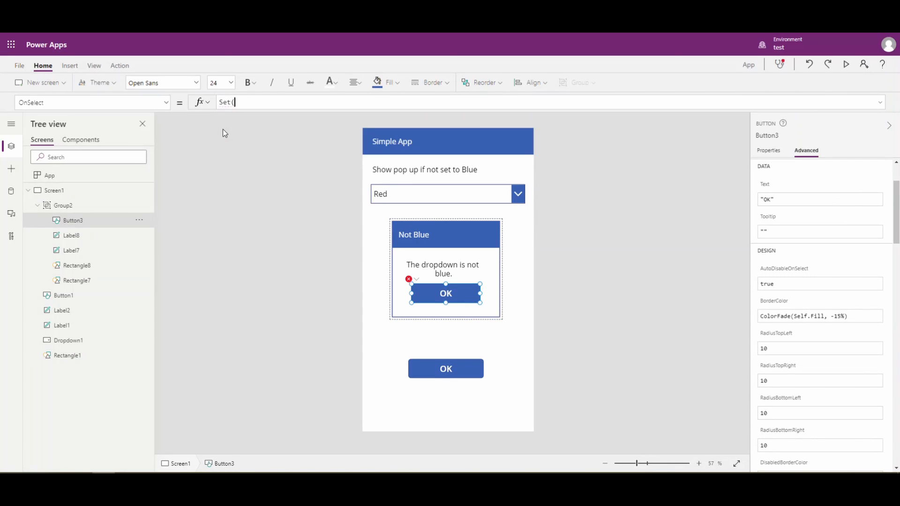
text(popup)
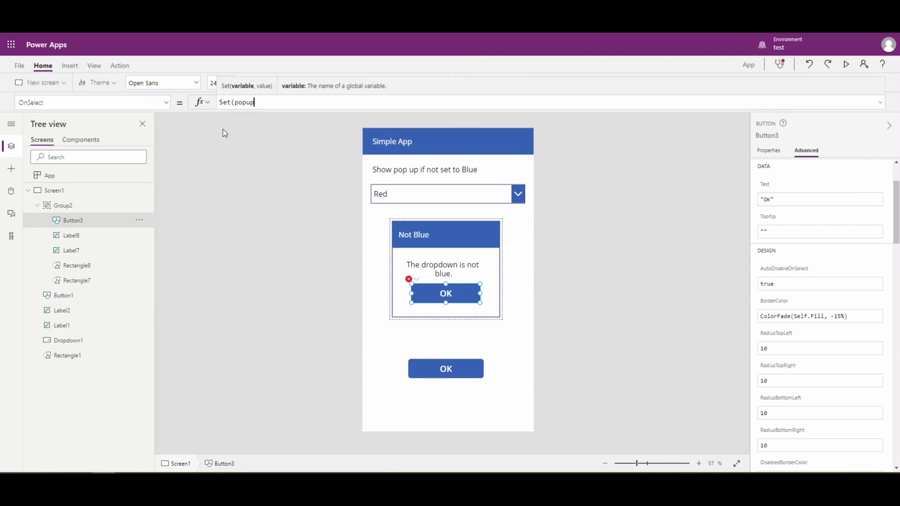
text(, false))
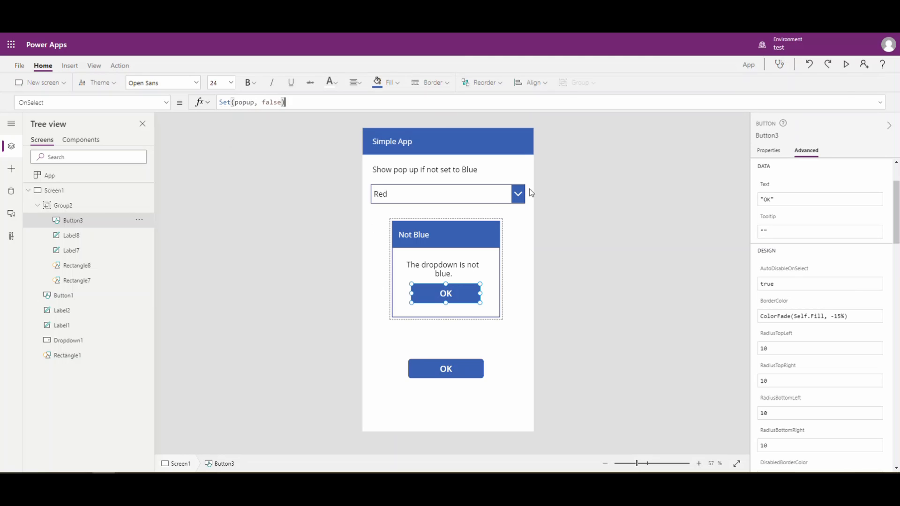
Test in preview dismissing and reopening the Not Blue pop-up and using the dropdown while it is open, and return to editing.
click(846, 64)
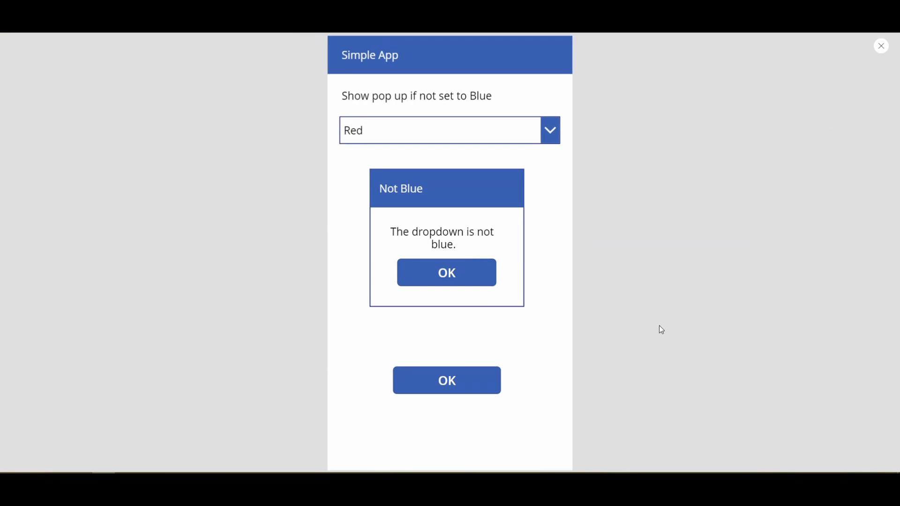
click(447, 279)
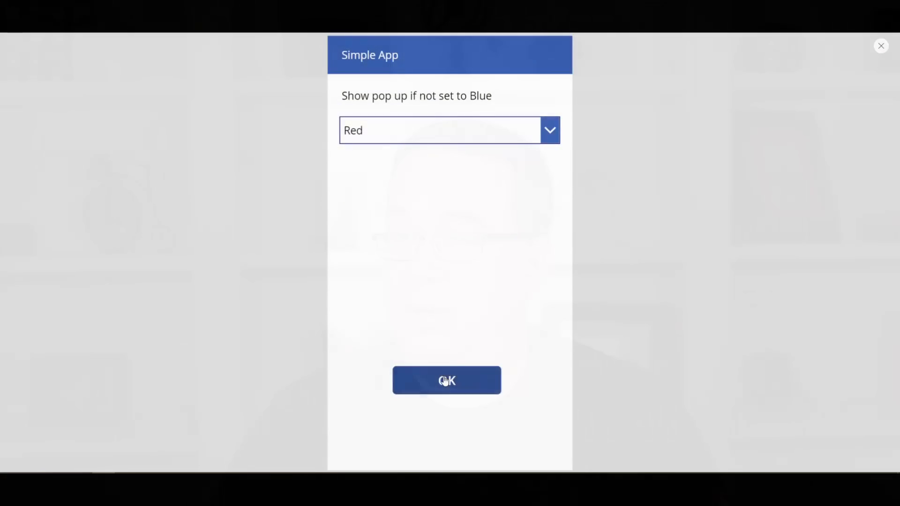
click(446, 380)
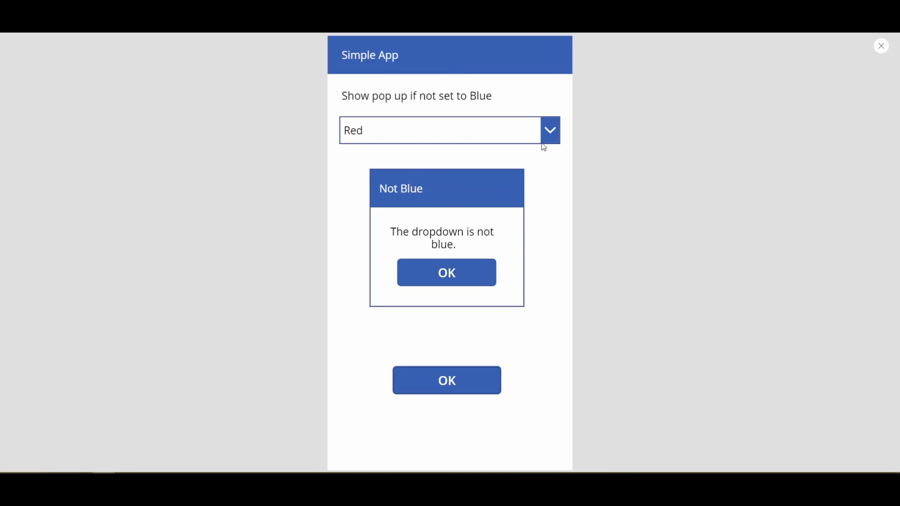
click(556, 130)
click(556, 131)
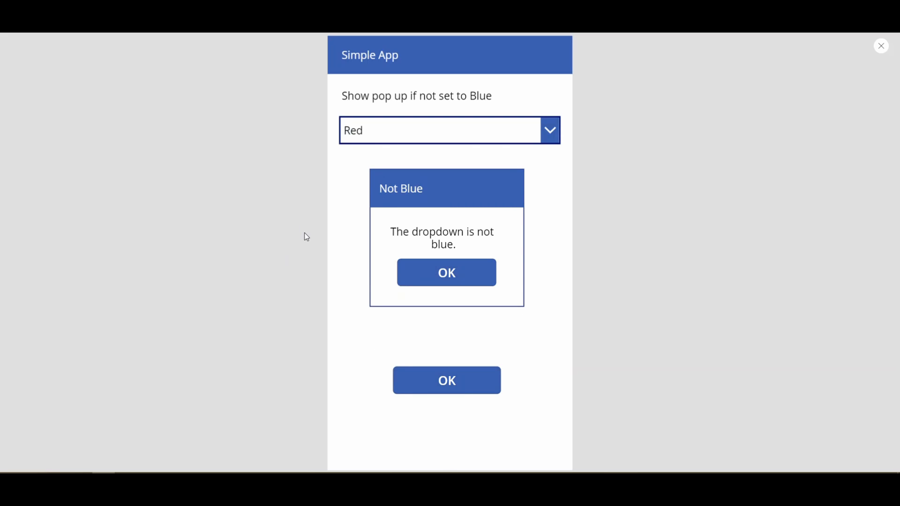
click(880, 47)
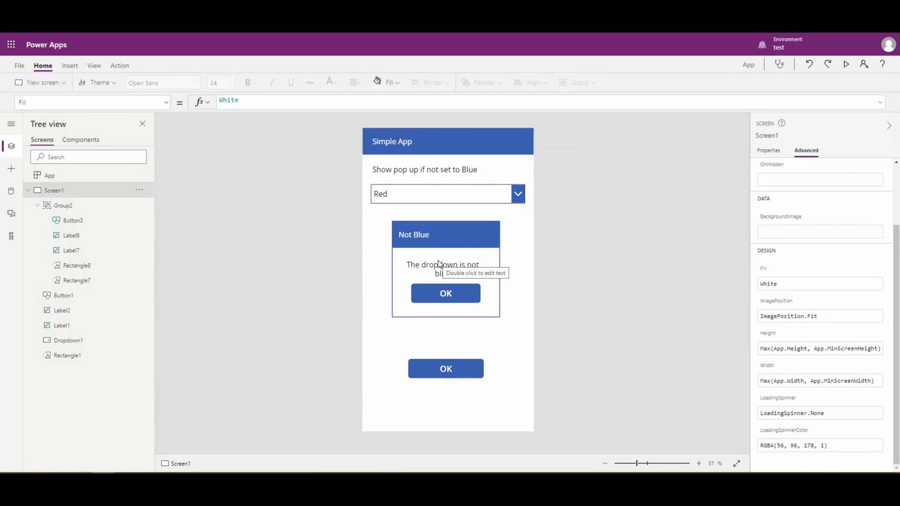
Dismiss the pop-up on the canvas and insert a rectangle stretched over the whole 640 by 1136 screen.
alt+click(441, 301)
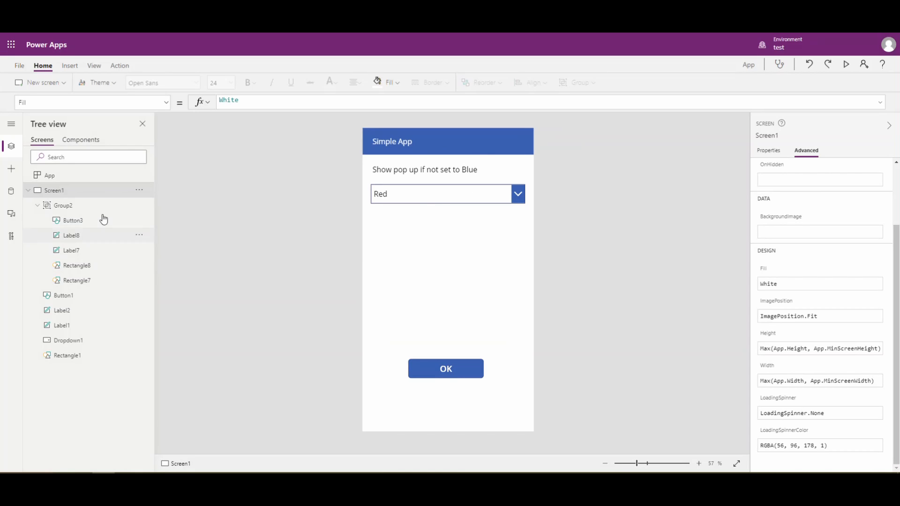
click(11, 172)
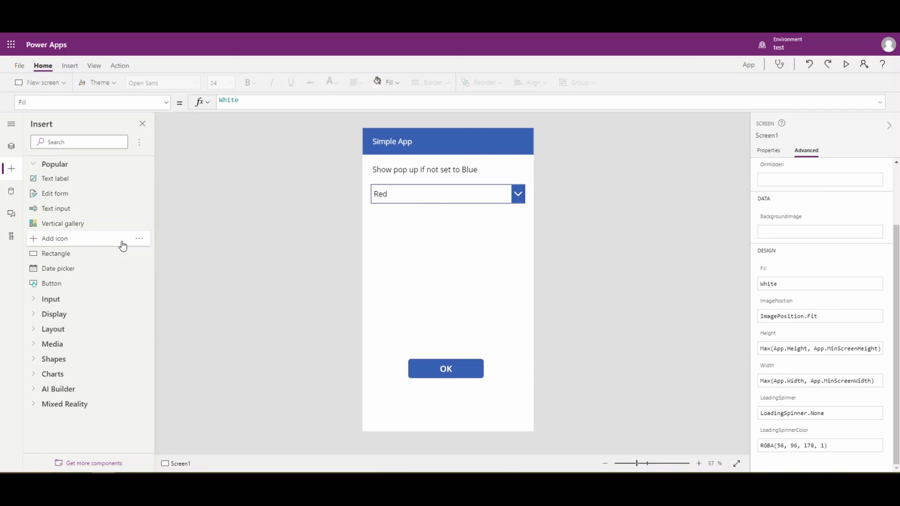
click(65, 258)
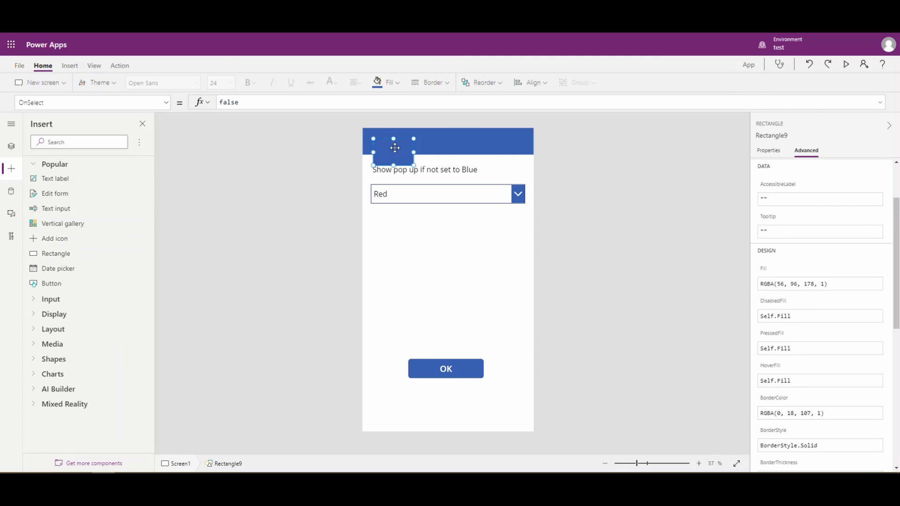
drag(395, 148, 553, 439)
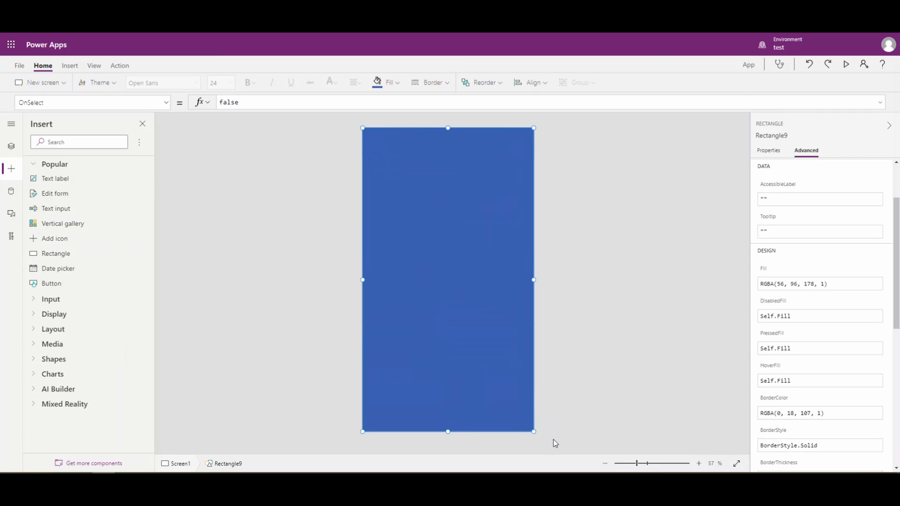
Fill the full-screen rectangle with grey 999999 at 50 percent opacity.
click(777, 152)
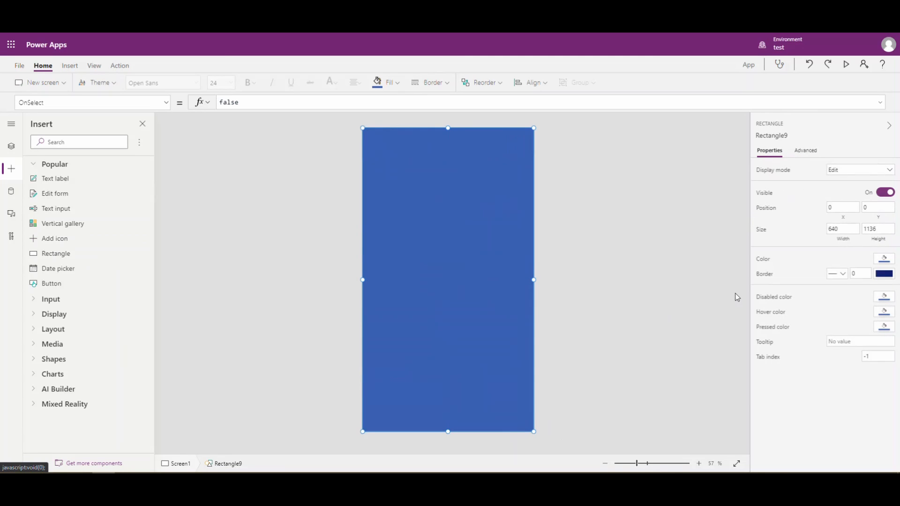
click(883, 258)
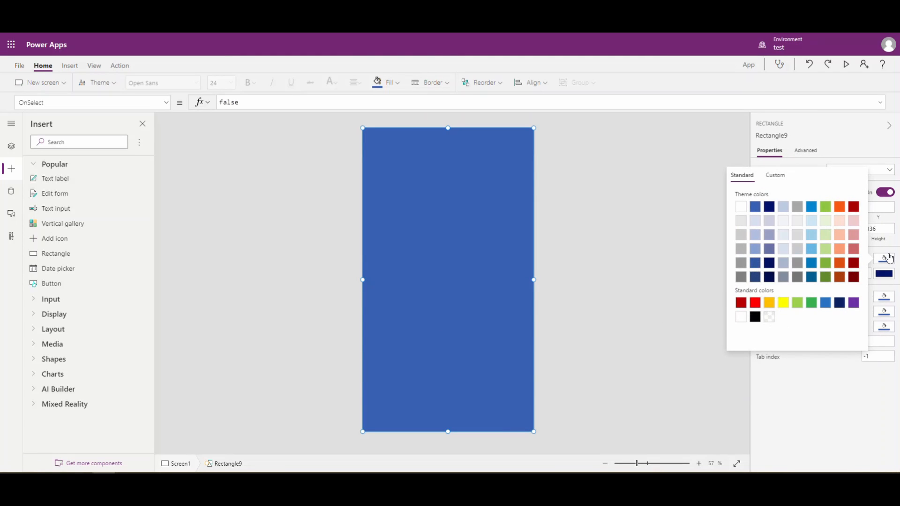
click(743, 264)
click(774, 175)
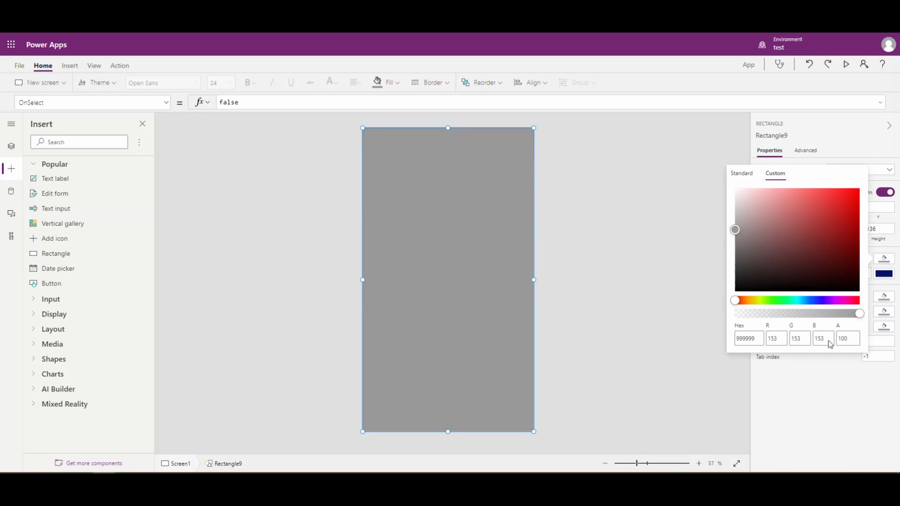
double_click(848, 340)
text(50)
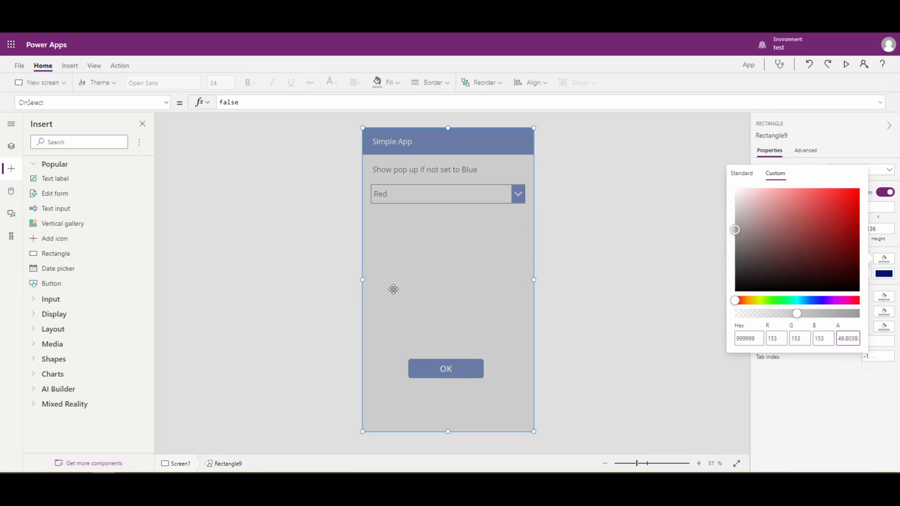
click(517, 255)
click(769, 405)
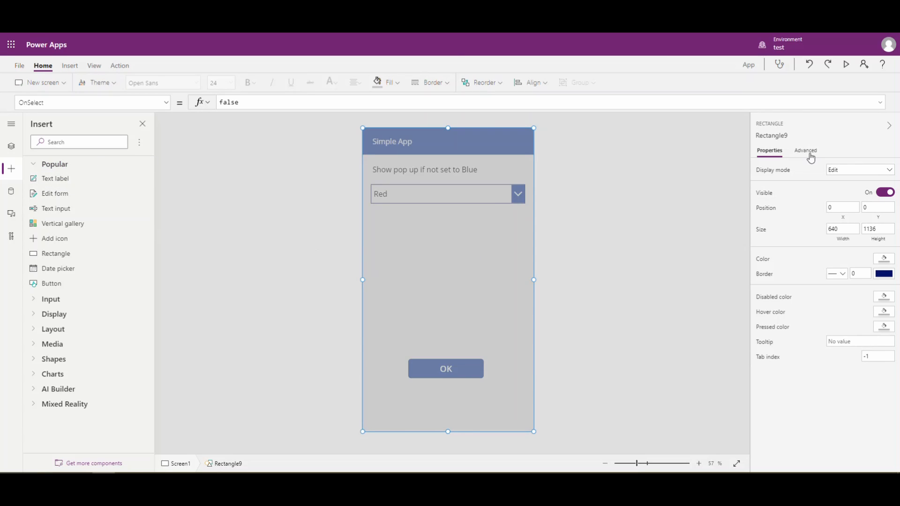
Set the Visible formula of the full-screen rectangle to popup = true.
click(813, 155)
scroll(825, 310, down, 6)
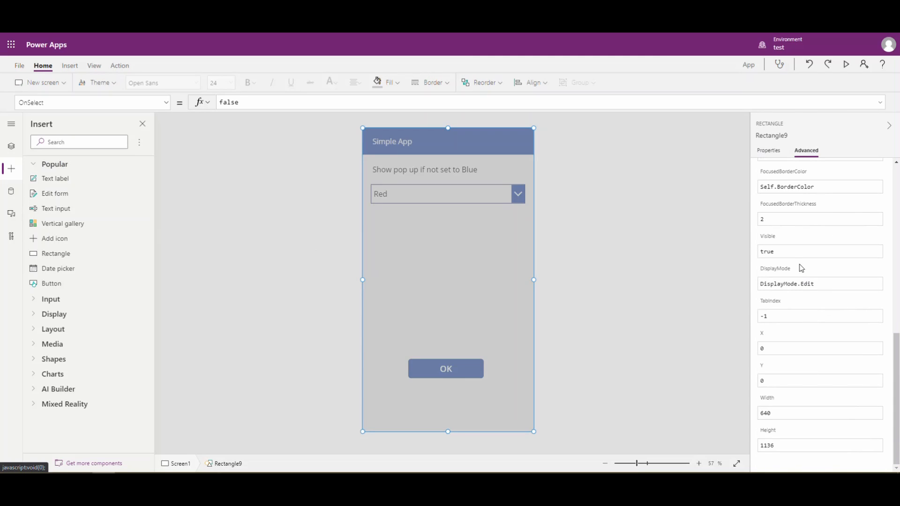
click(789, 253)
key(BackSpace)
key(BackSpace)
key(BackSpace)
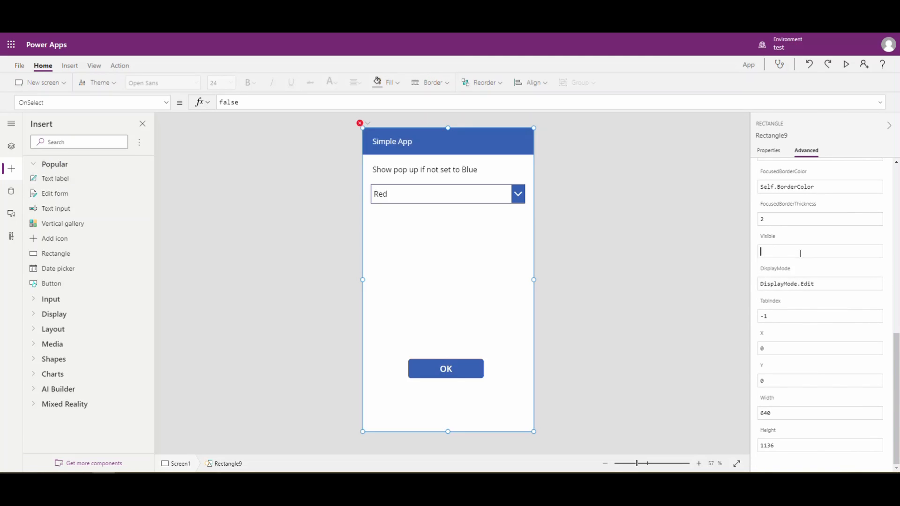
text(popup)
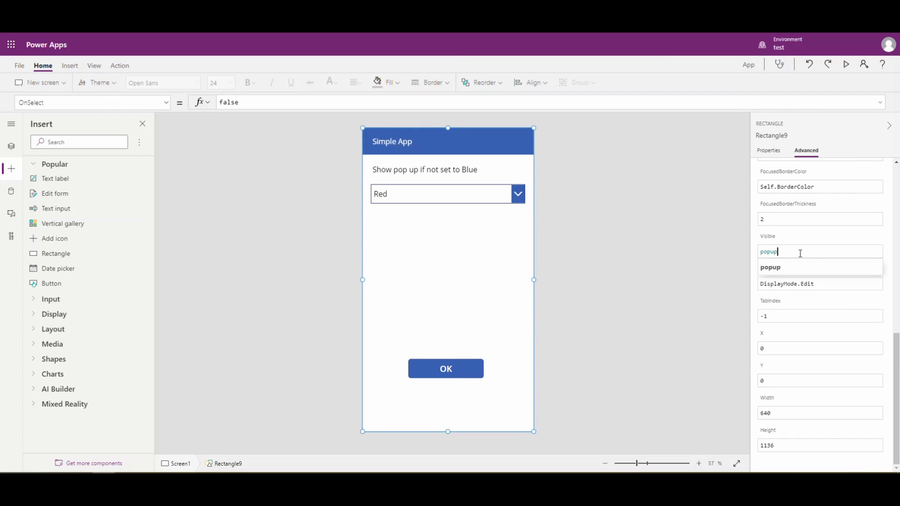
text( = true)
key(Return)
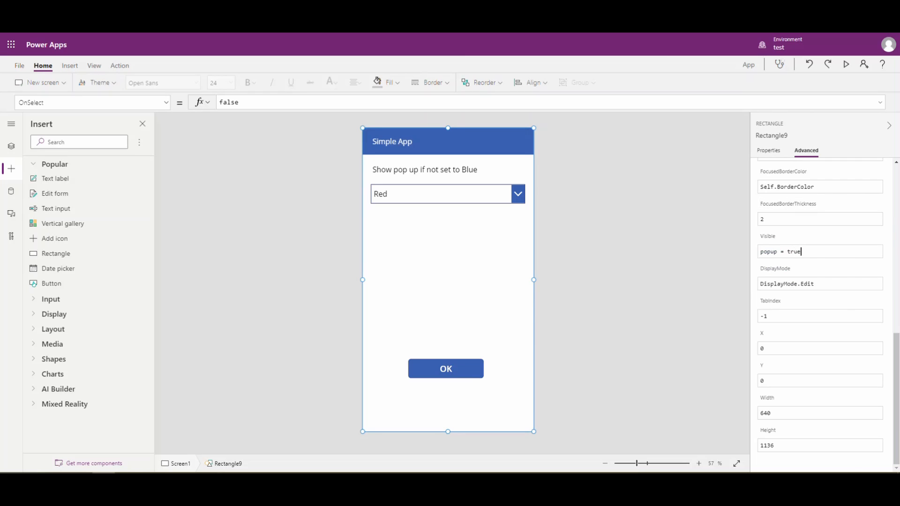
Preview the grey overlay by using the main OK button with Red selected, and return to editing.
click(848, 66)
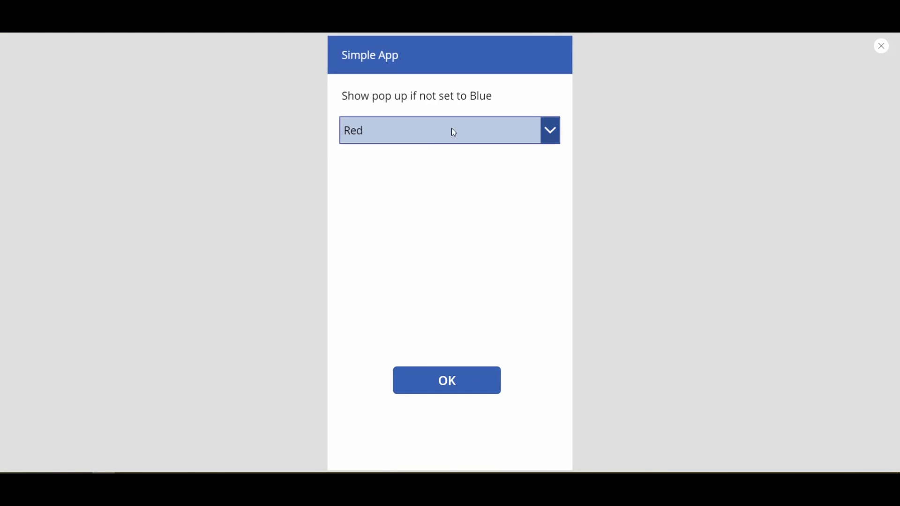
click(446, 378)
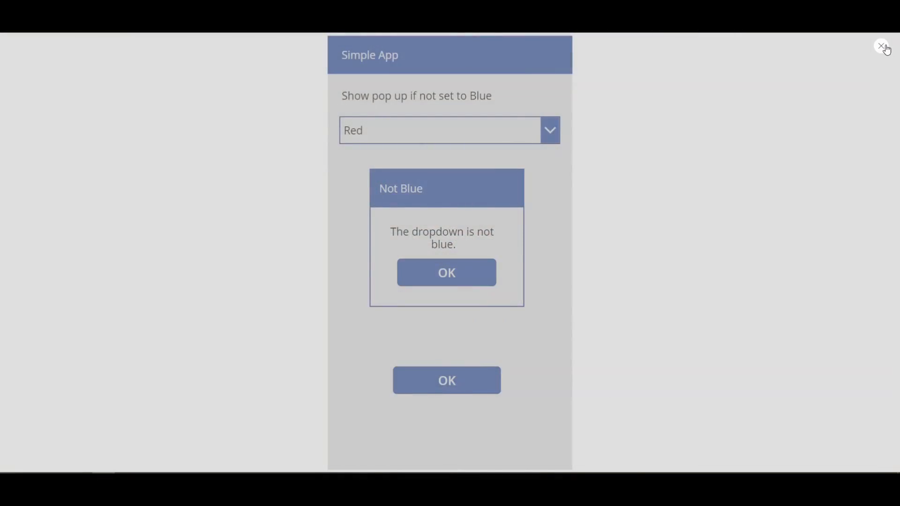
click(882, 46)
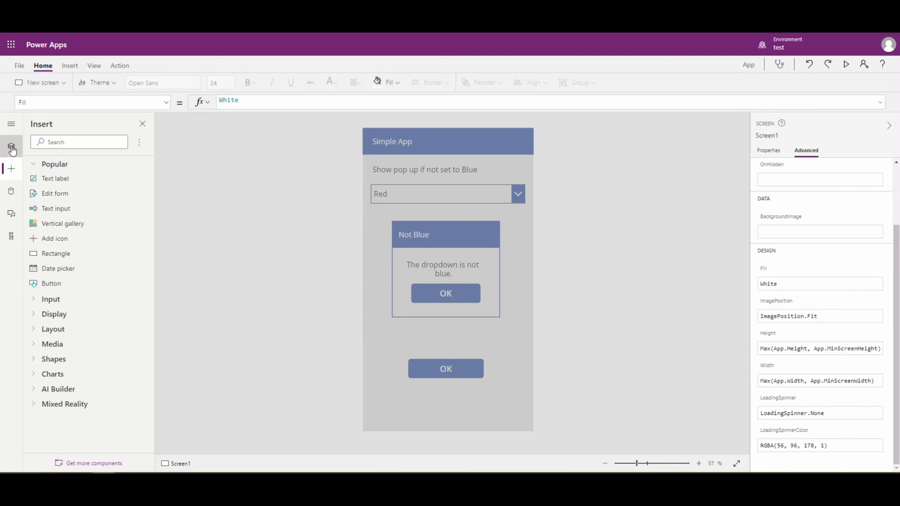
Send the grey overlay rectangle backward five times to place it behind every element of the pop-up group.
click(11, 146)
click(376, 238)
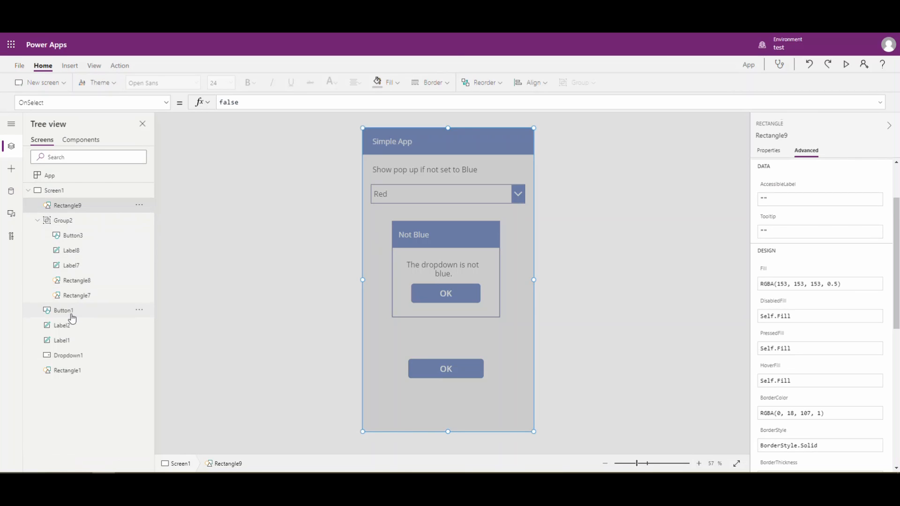
right_click(68, 212)
mouse_move(108, 285)
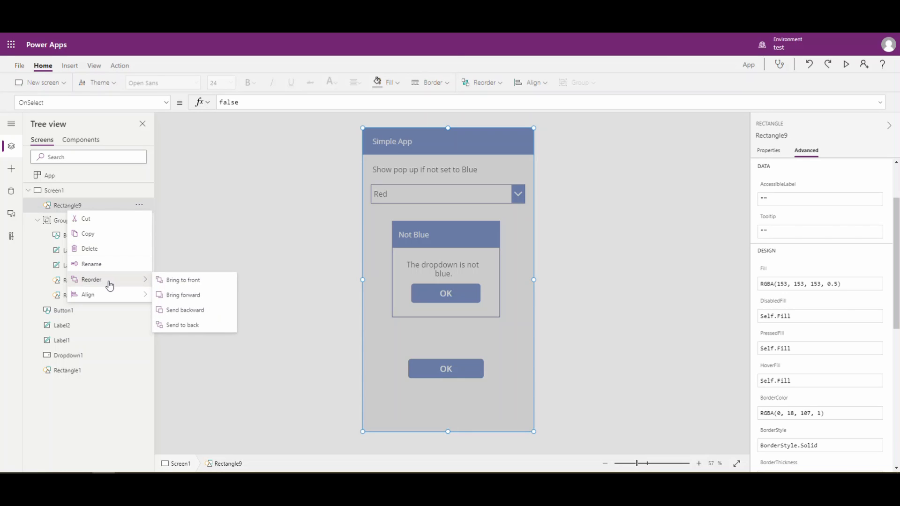
click(209, 310)
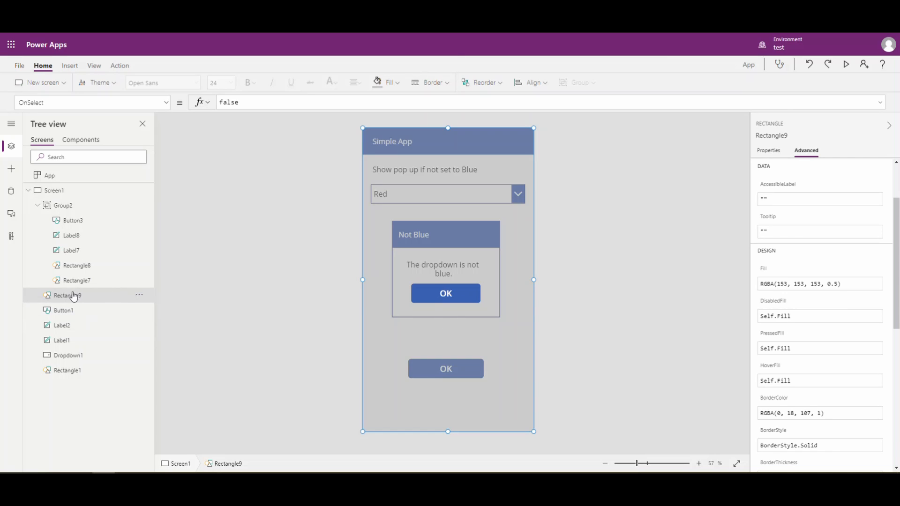
right_click(75, 295)
mouse_move(147, 365)
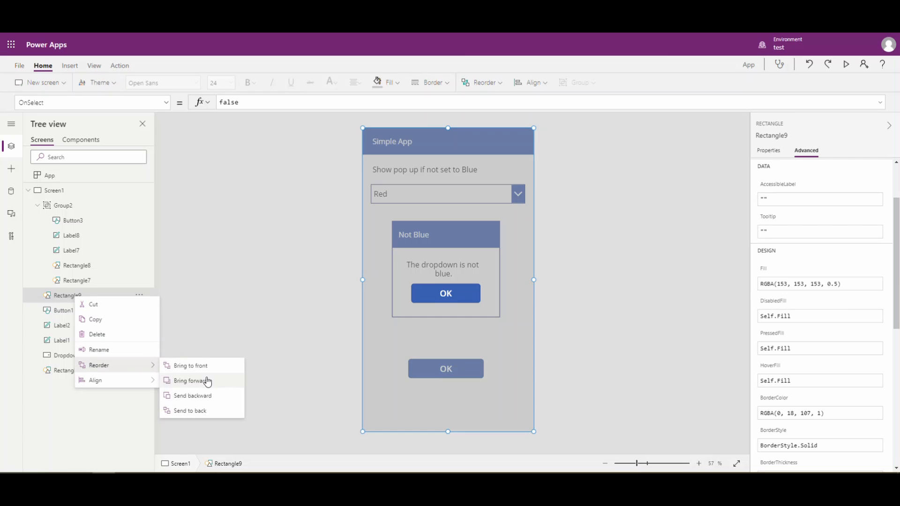
click(199, 397)
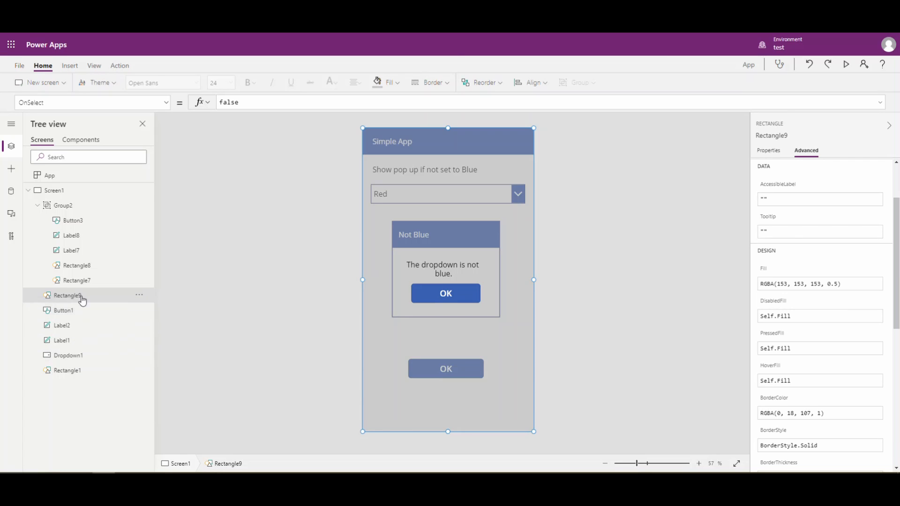
right_click(81, 297)
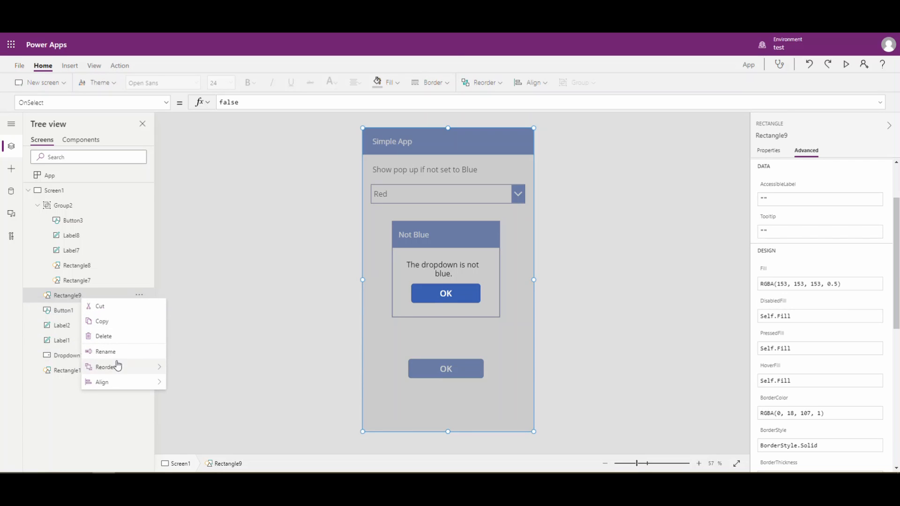
mouse_move(117, 367)
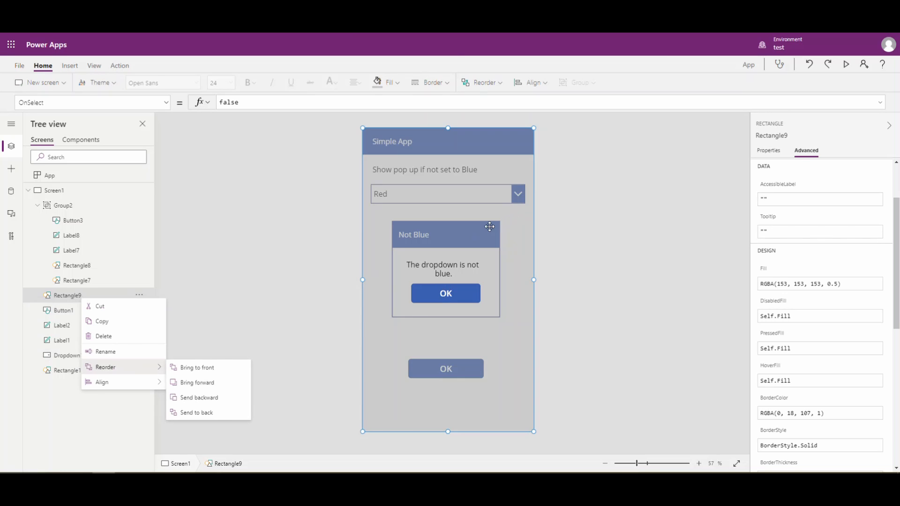
click(200, 398)
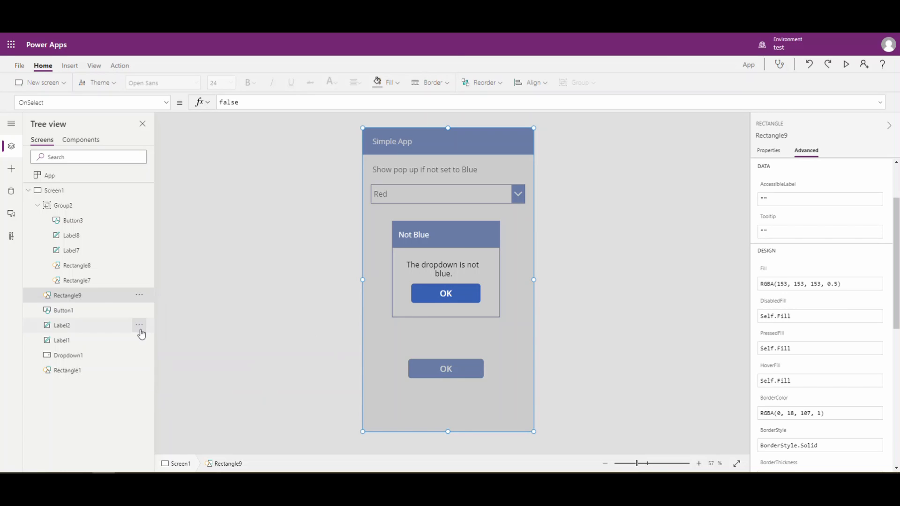
right_click(82, 296)
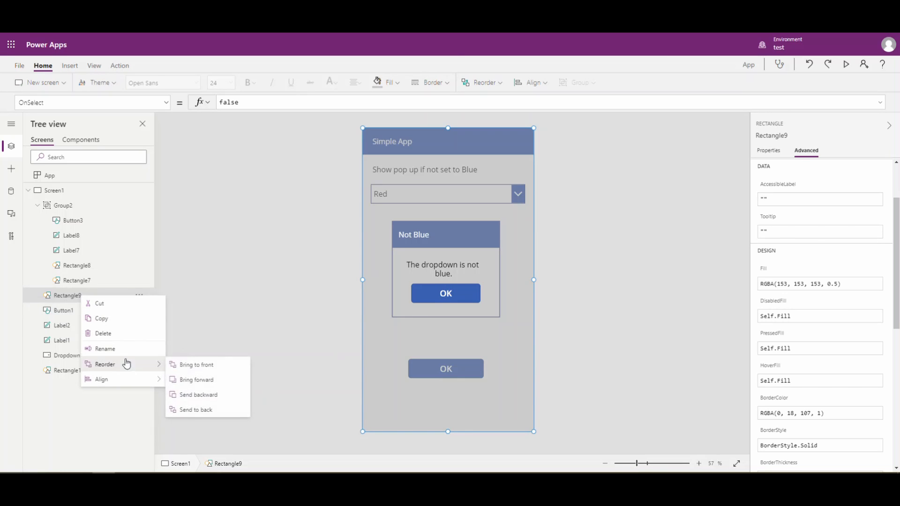
mouse_move(158, 370)
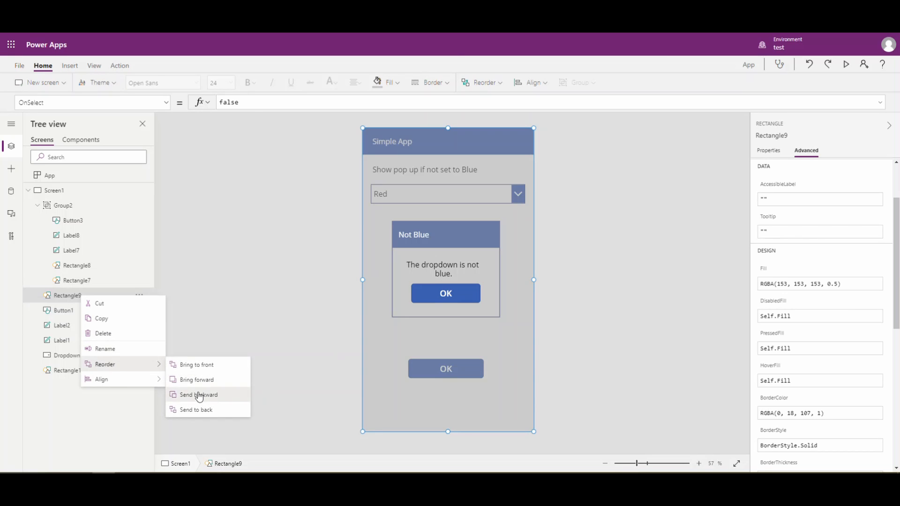
click(201, 396)
right_click(74, 297)
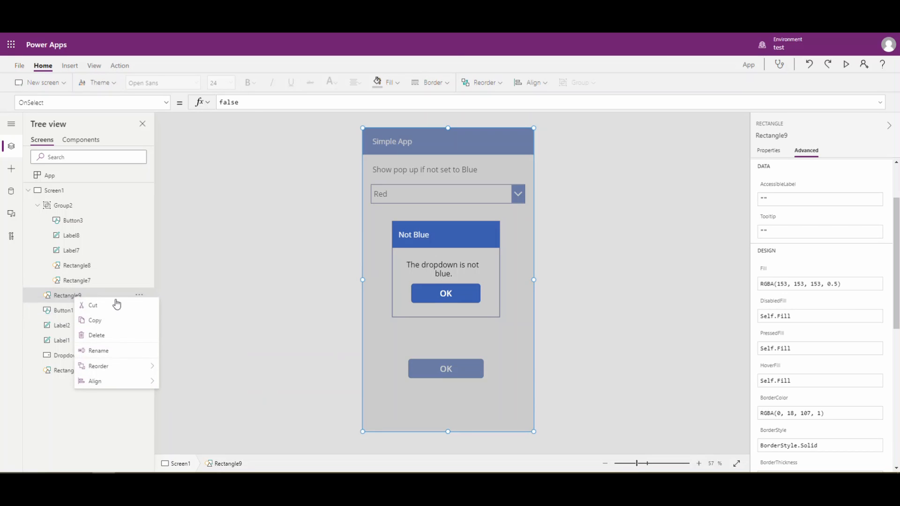
mouse_move(136, 368)
click(212, 397)
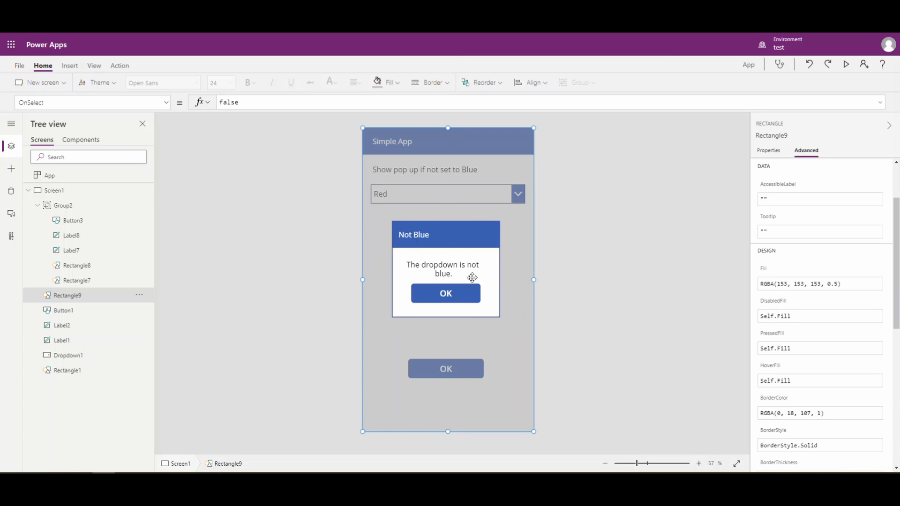
Test in preview dismissing the pop-up, using the main OK button with Blue and with Red selected, and dismissing the pop-up again.
click(846, 65)
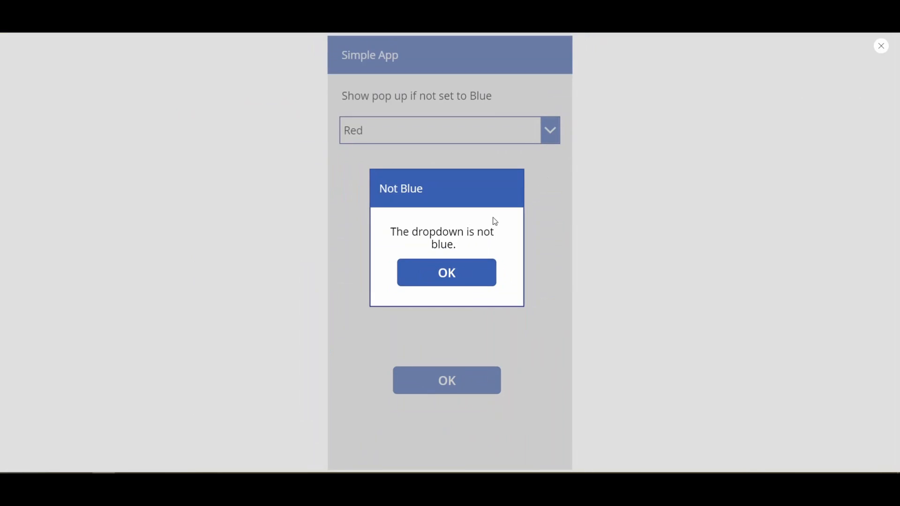
click(435, 272)
click(554, 135)
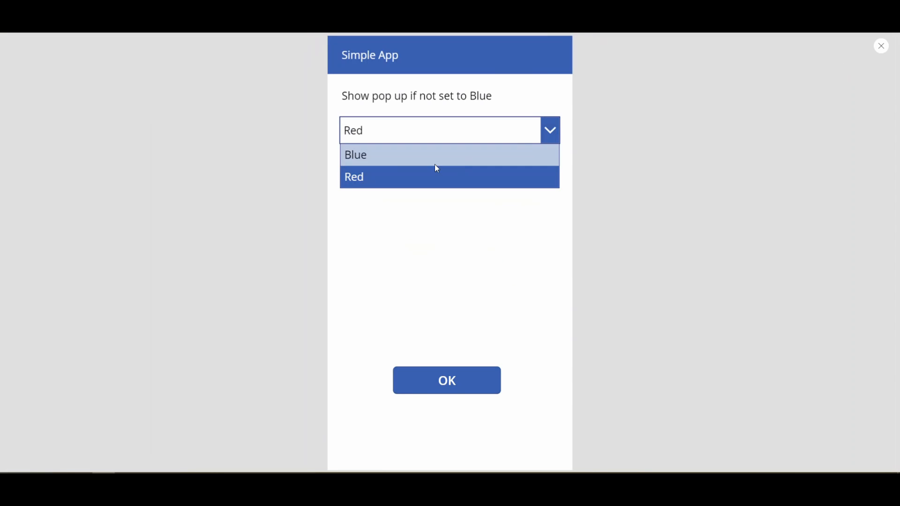
click(436, 153)
click(457, 386)
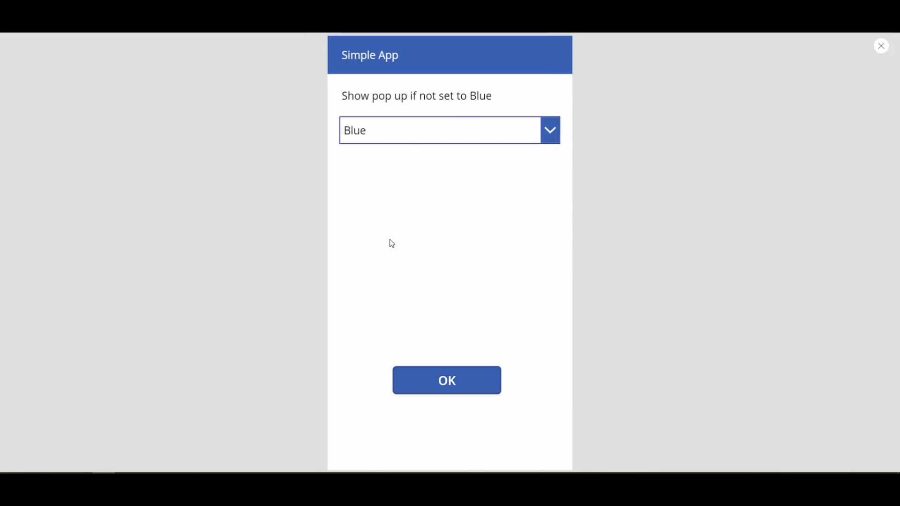
click(545, 129)
click(378, 183)
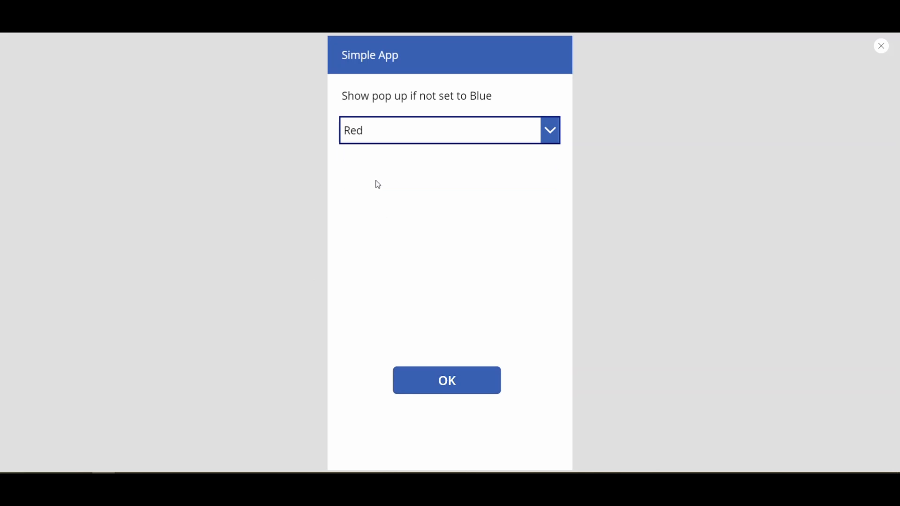
click(451, 382)
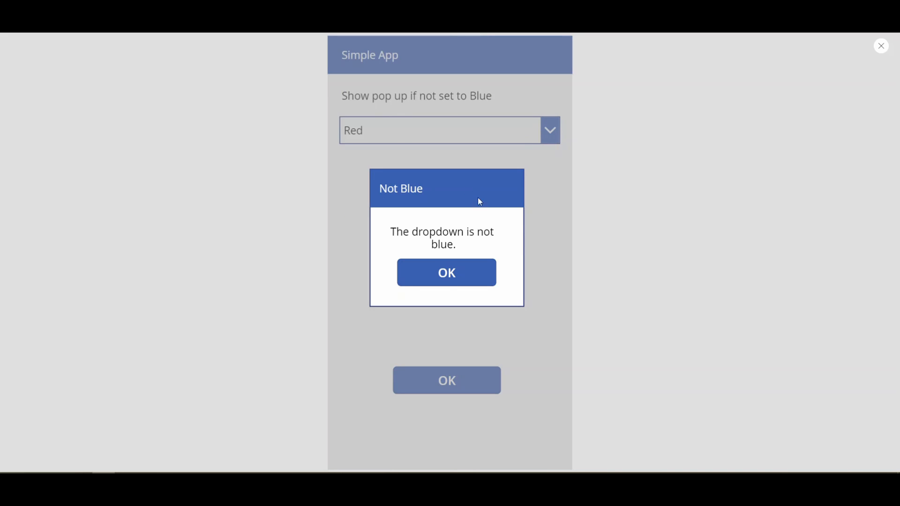
click(451, 282)
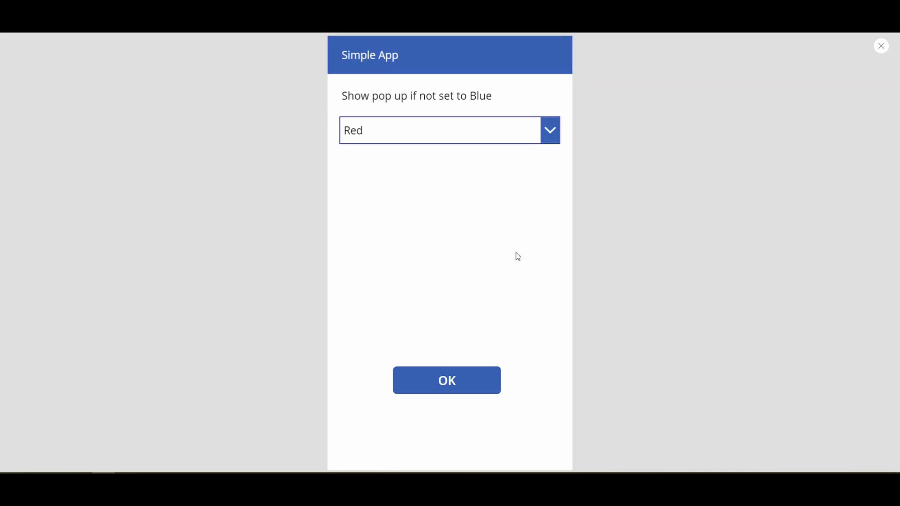